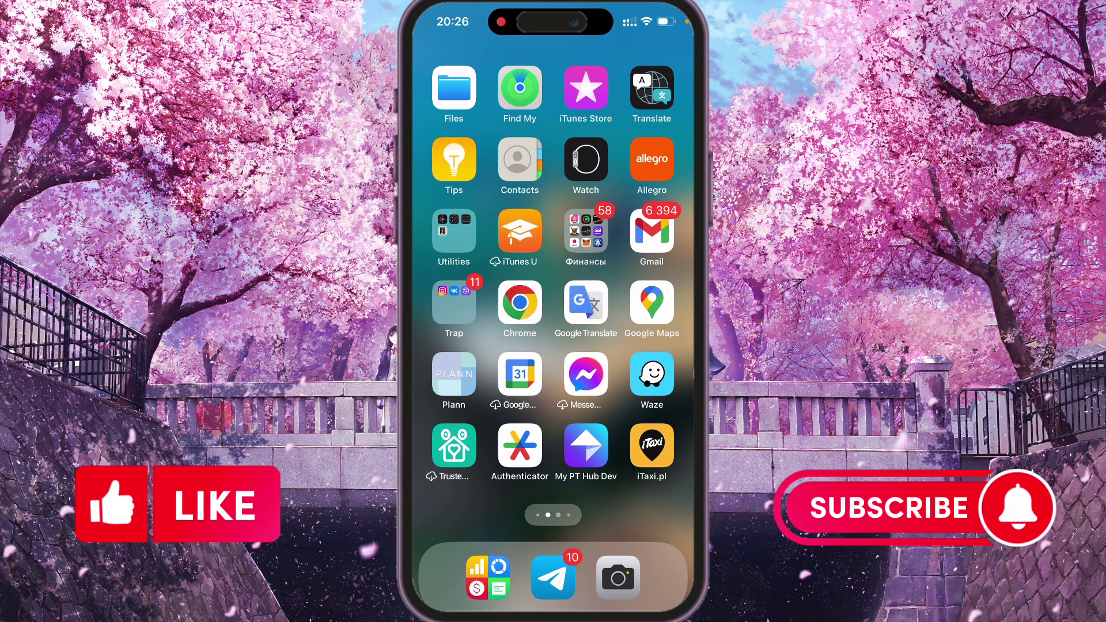
Launch Waze from the home screen and open its main side menu.
click(652, 375)
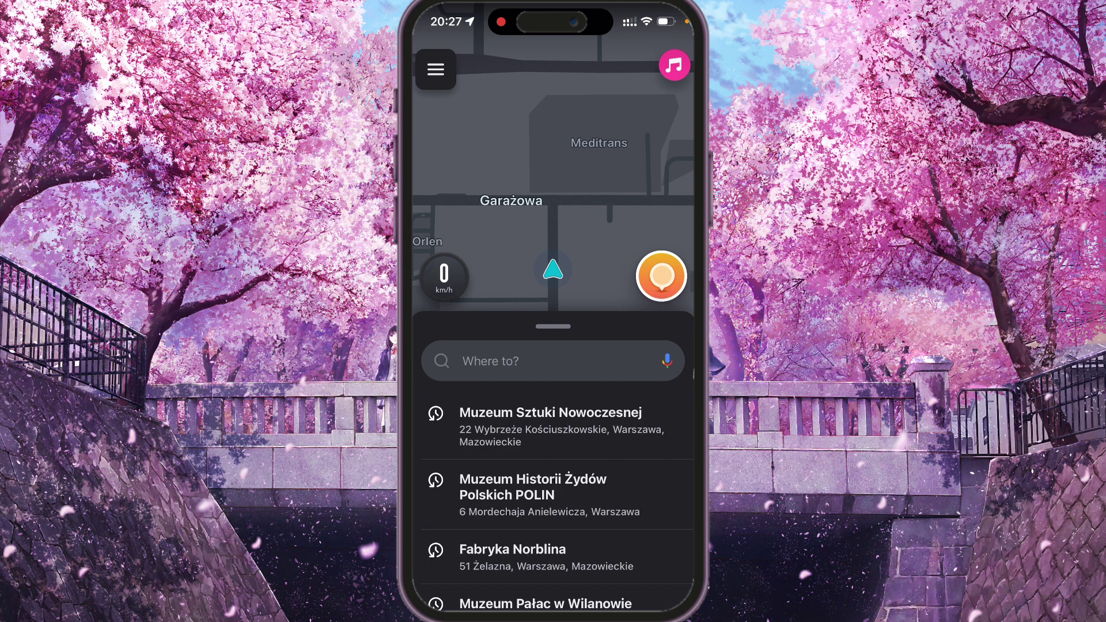
click(436, 69)
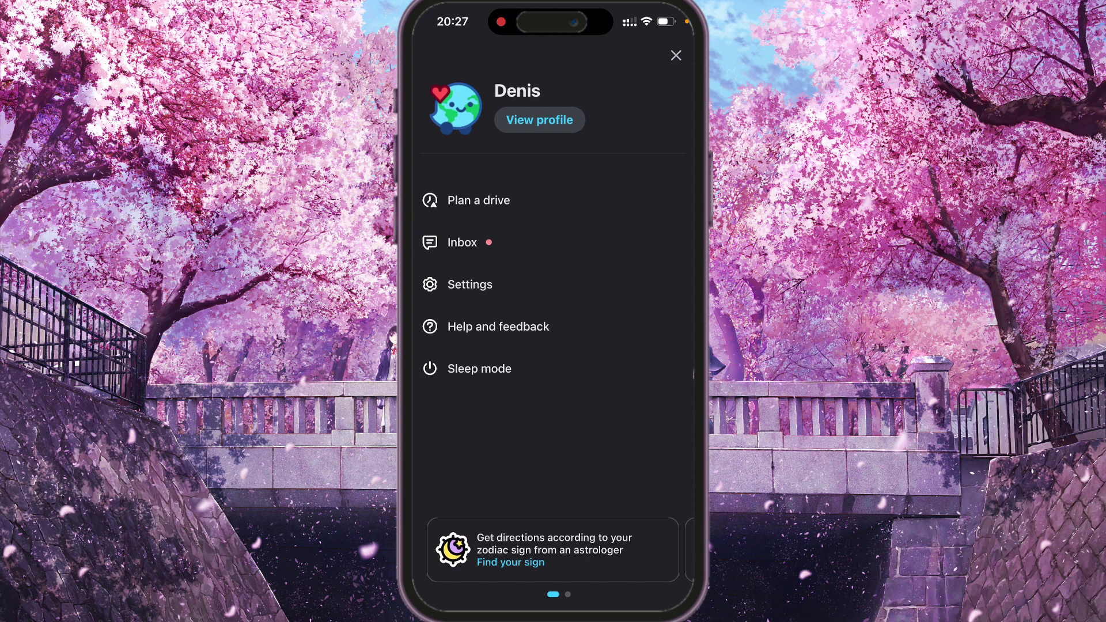
Open Settings from the Waze side menu.
click(471, 285)
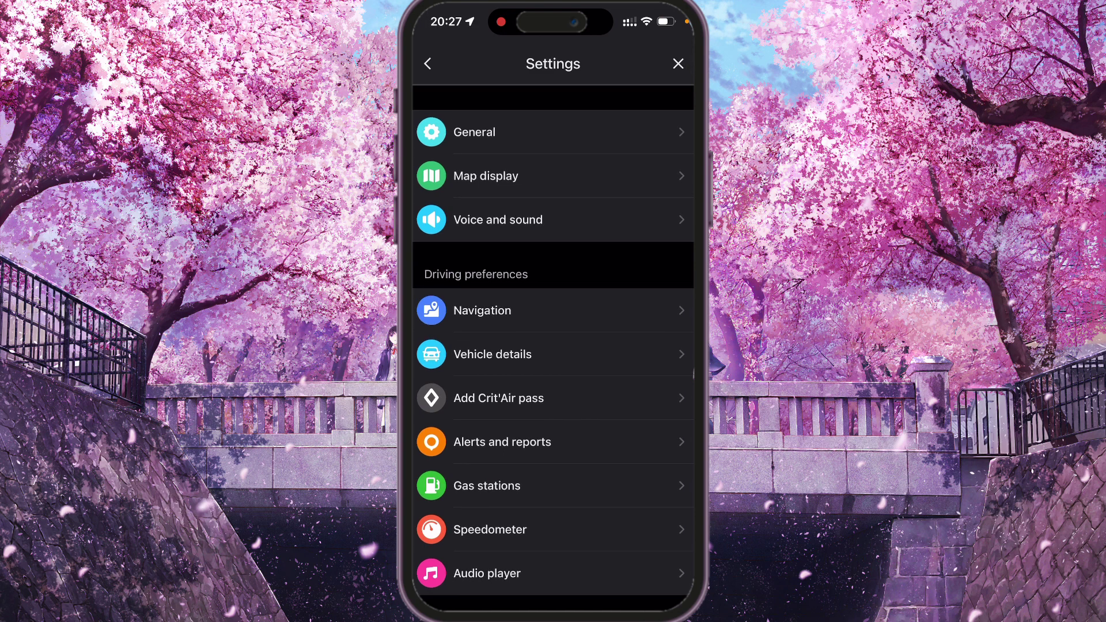
scroll(553, 346, down, 3)
scroll(553, 346, up, 3)
scroll(553, 345, down, 3)
scroll(553, 346, down, 3)
scroll(553, 346, down, 3)
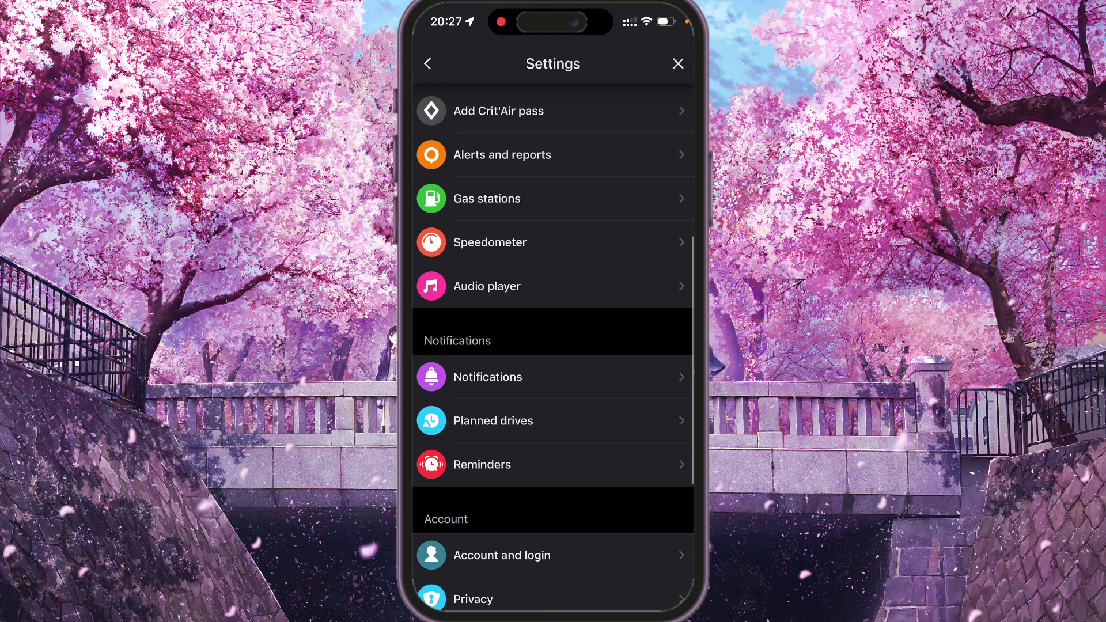
scroll(554, 346, down, 3)
scroll(553, 347, down, 3)
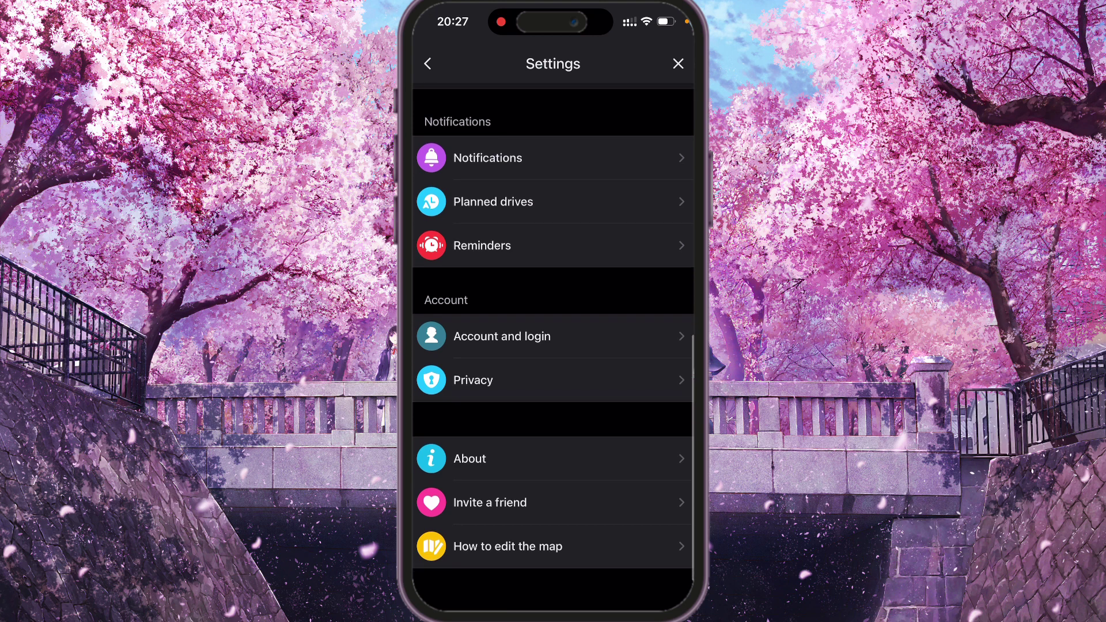
scroll(554, 346, up, 8)
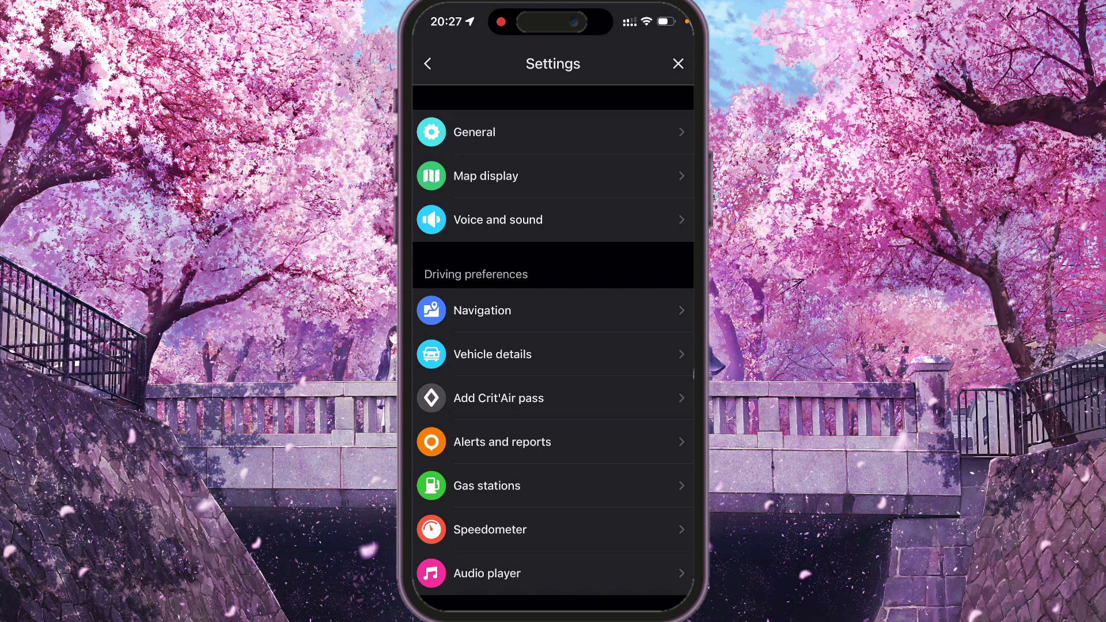
Open General settings to show Language and the Distance units Mile/km toggle.
click(553, 132)
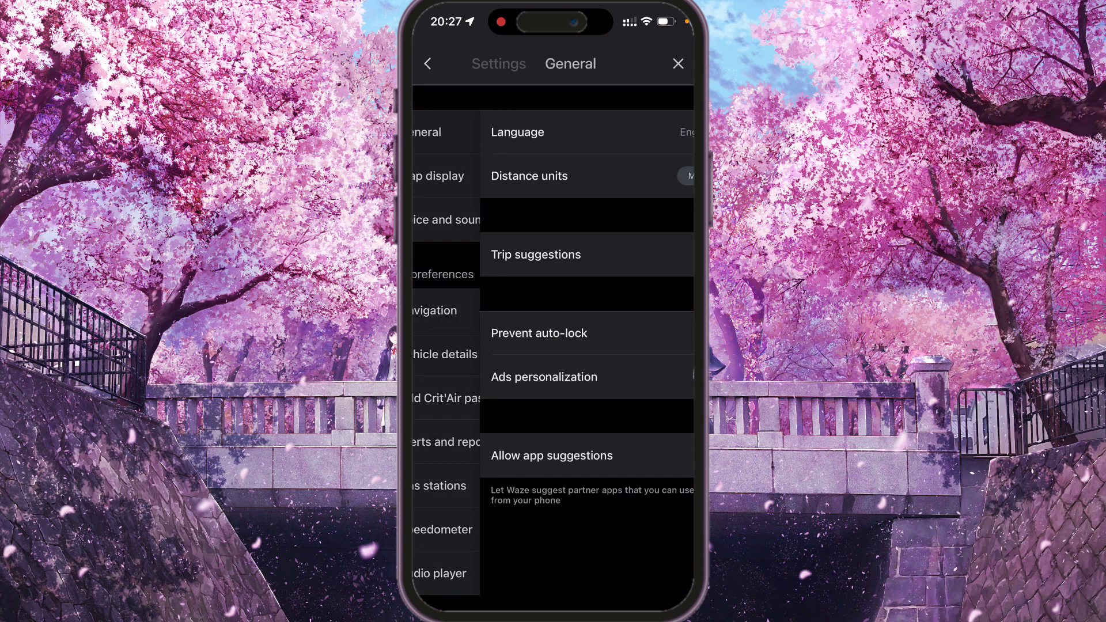